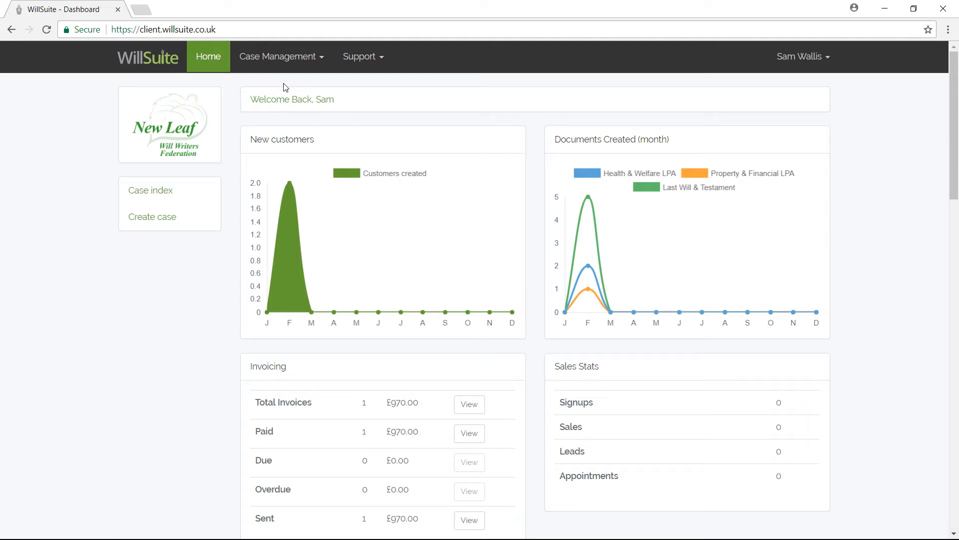
Open the Case Management menu from the WillSuite dashboard
{"action": "left_click", "coordinate": [299, 59]}
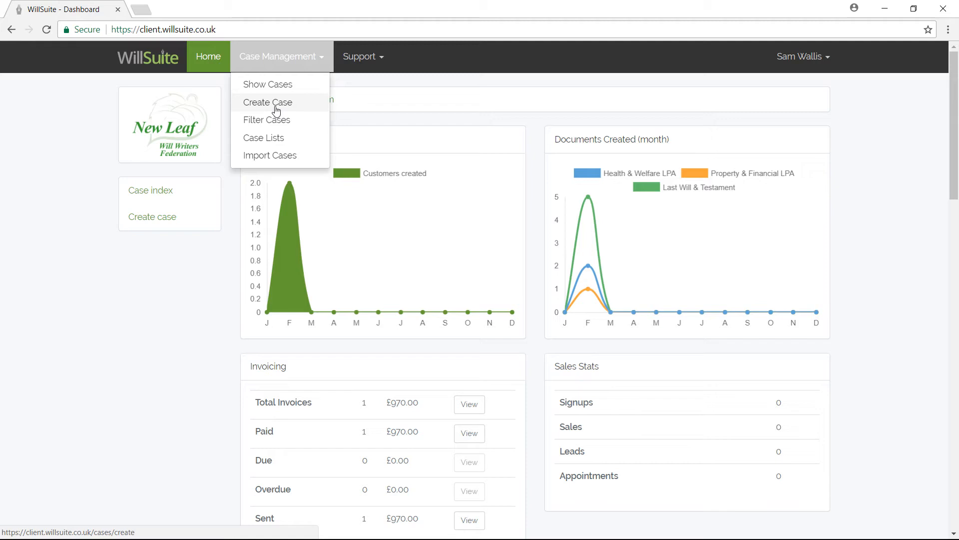
Start a new case and scroll through the empty Case Details form
{"action": "left_click", "coordinate": [156, 226]}
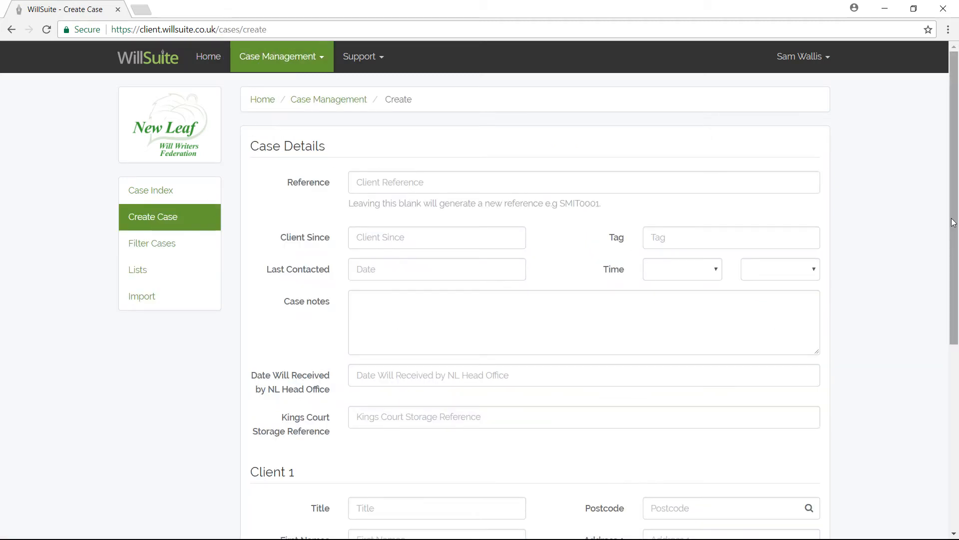
{"action": "left_click_drag", "start_coordinate": [953, 222], "coordinate": [956, 270]}
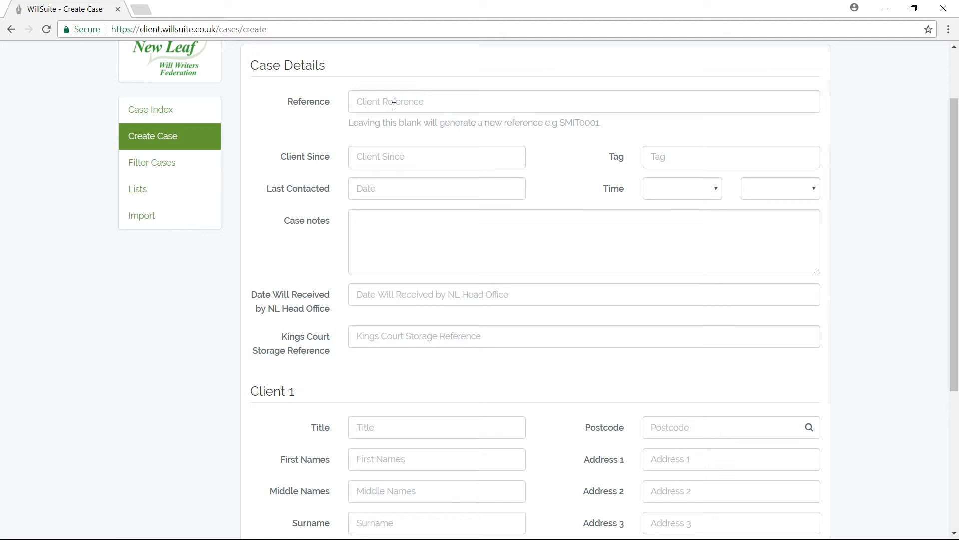
{"action": "left_click_drag", "start_coordinate": [954, 167], "coordinate": [948, 115]}
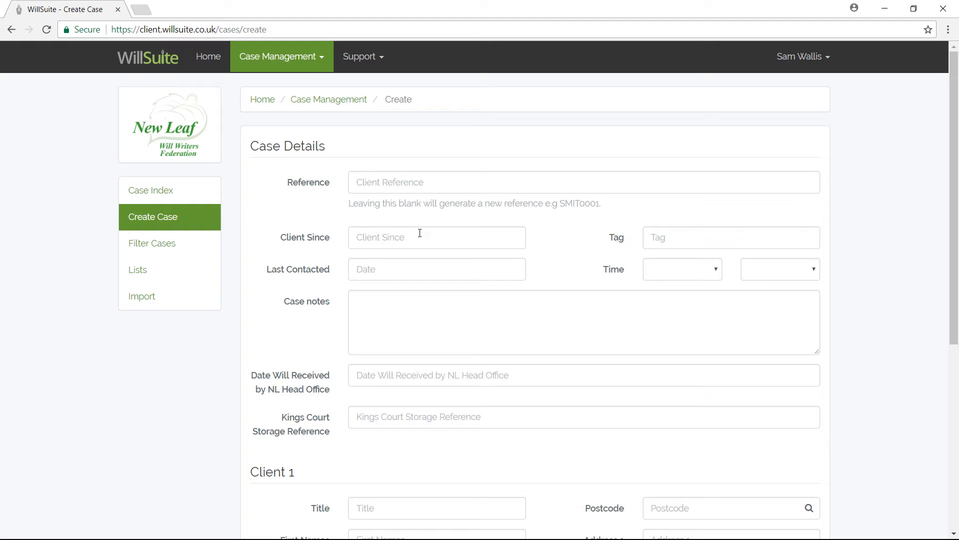
{"action": "scroll", "coordinate": [716, 288], "scroll_direction": "down", "scroll_amount": 1}
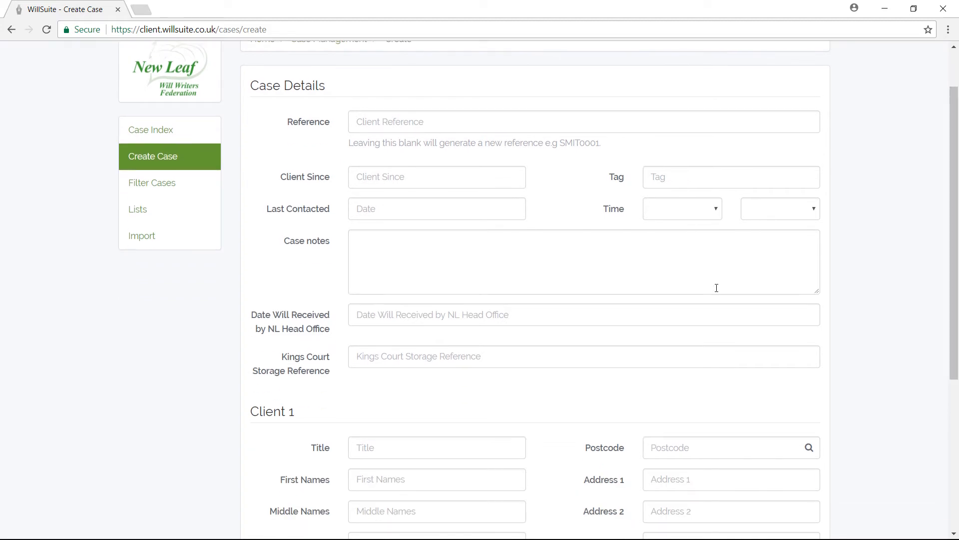
Pick 1 Feb 2018 for Client Since and 12 Feb 2018, 13:00 for Last Contacted
{"action": "left_click", "coordinate": [392, 176]}
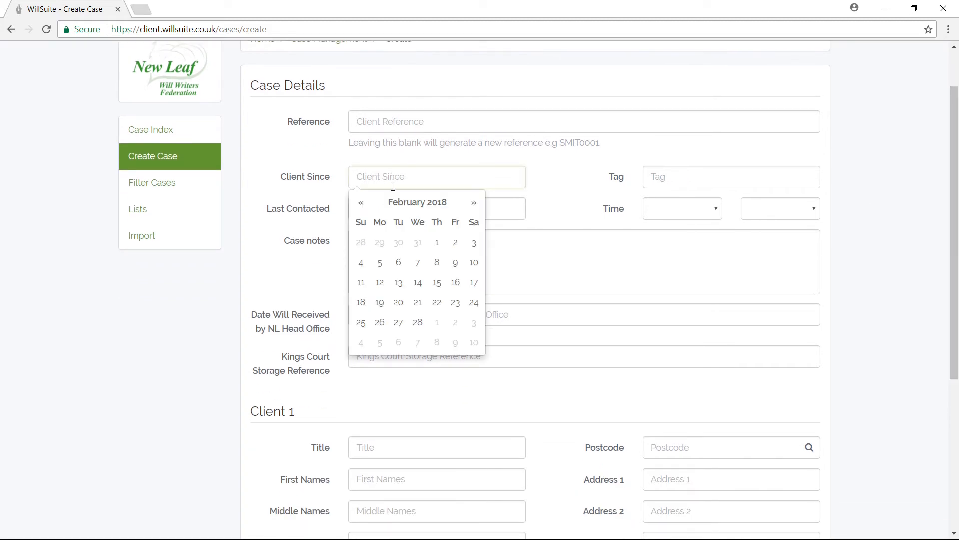
{"action": "left_click", "coordinate": [442, 244]}
{"action": "left_click", "coordinate": [422, 215]}
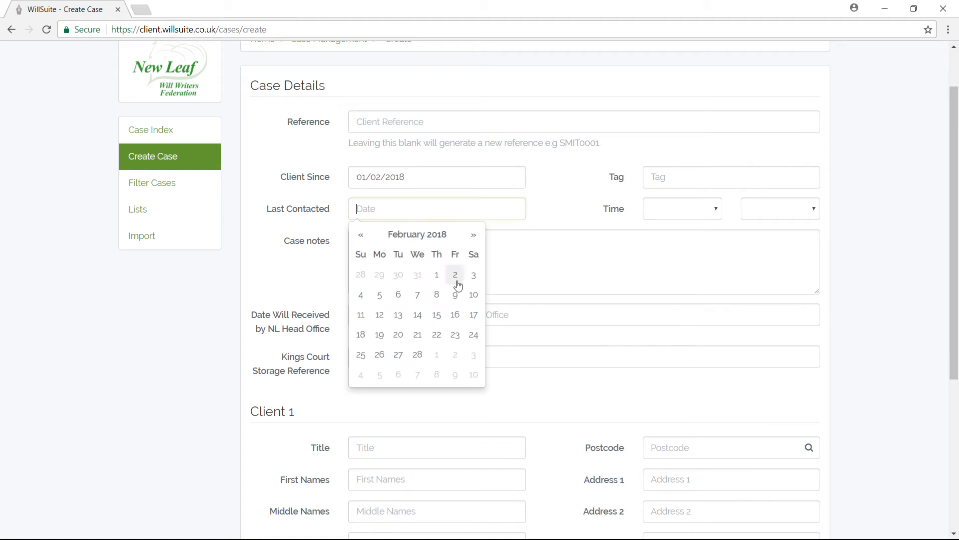
{"action": "left_click", "coordinate": [423, 317]}
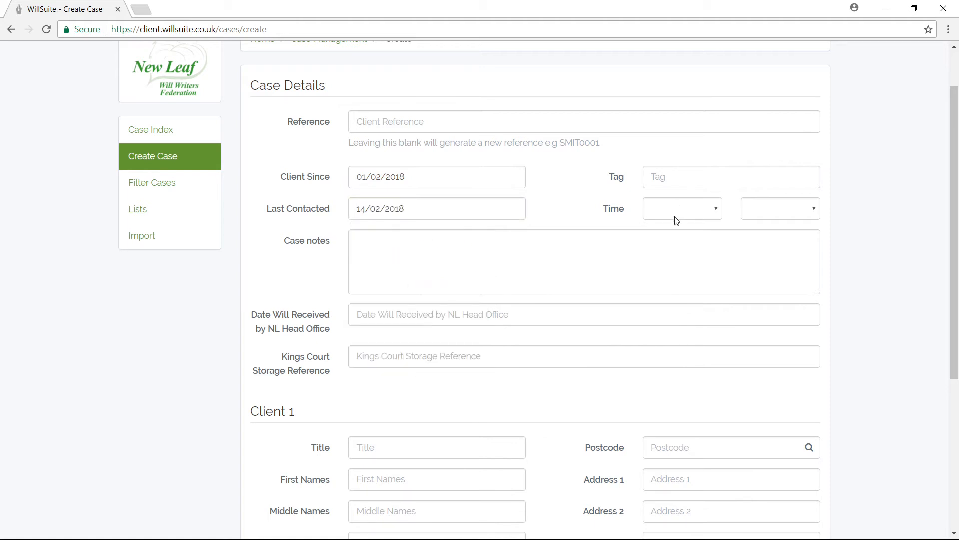
{"action": "left_click", "coordinate": [713, 215]}
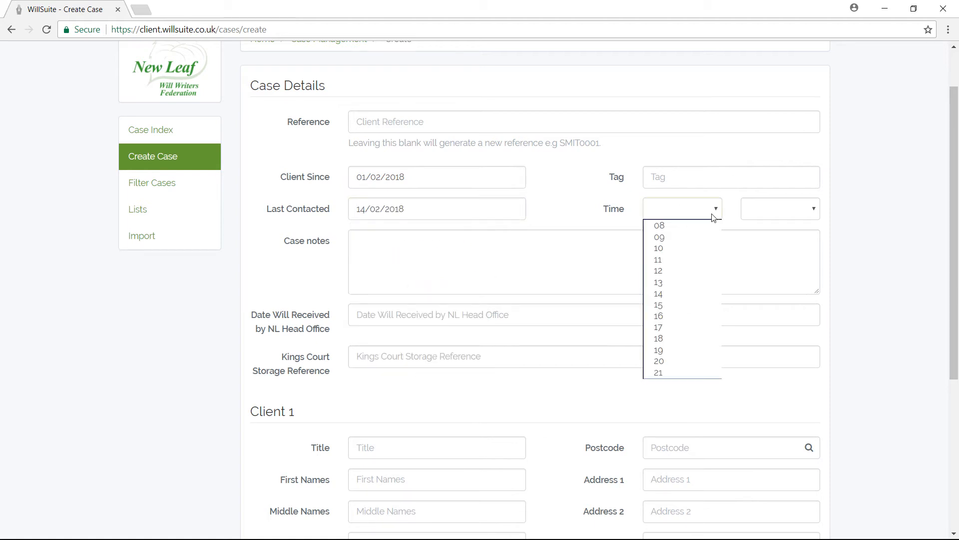
{"action": "left_click", "coordinate": [677, 283]}
{"action": "left_click", "coordinate": [775, 218]}
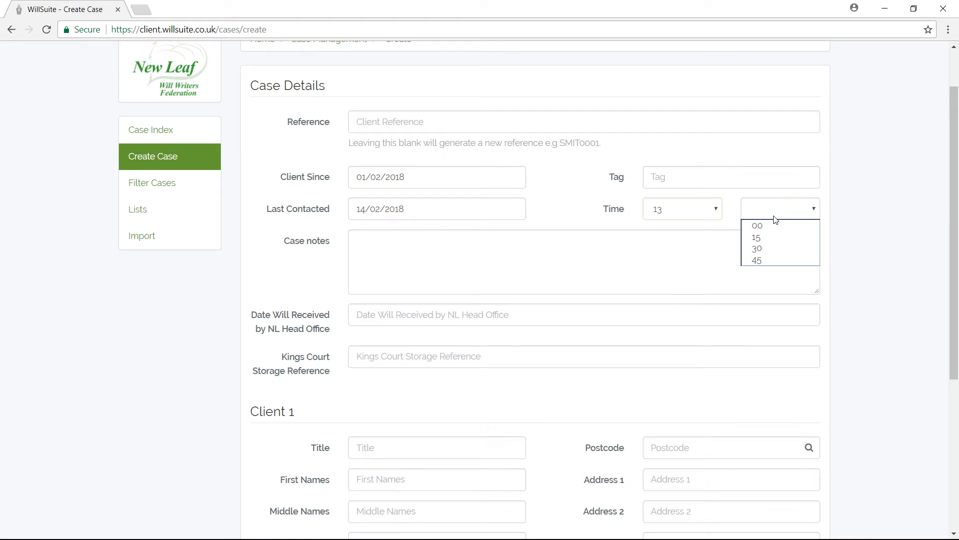
{"action": "left_click", "coordinate": [768, 227]}
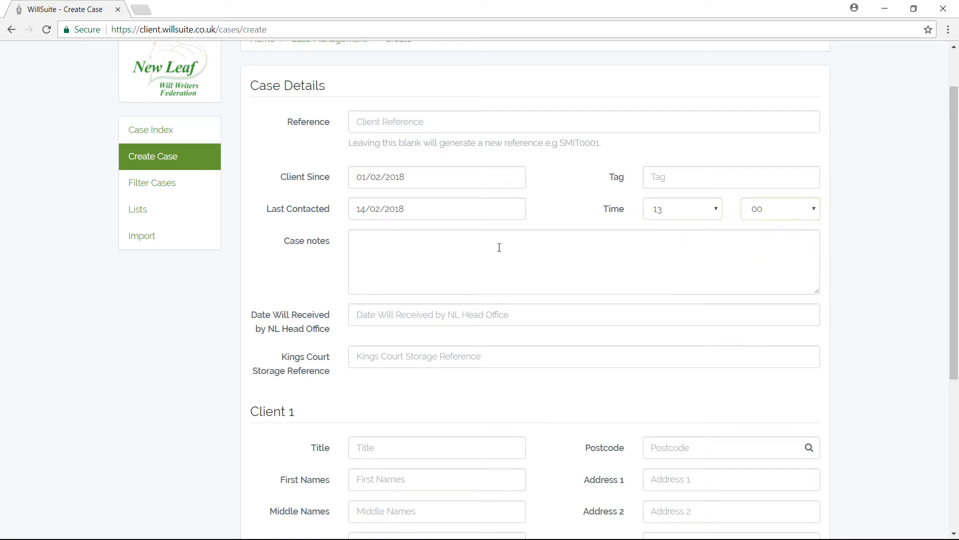
{"action": "left_click", "coordinate": [416, 215]}
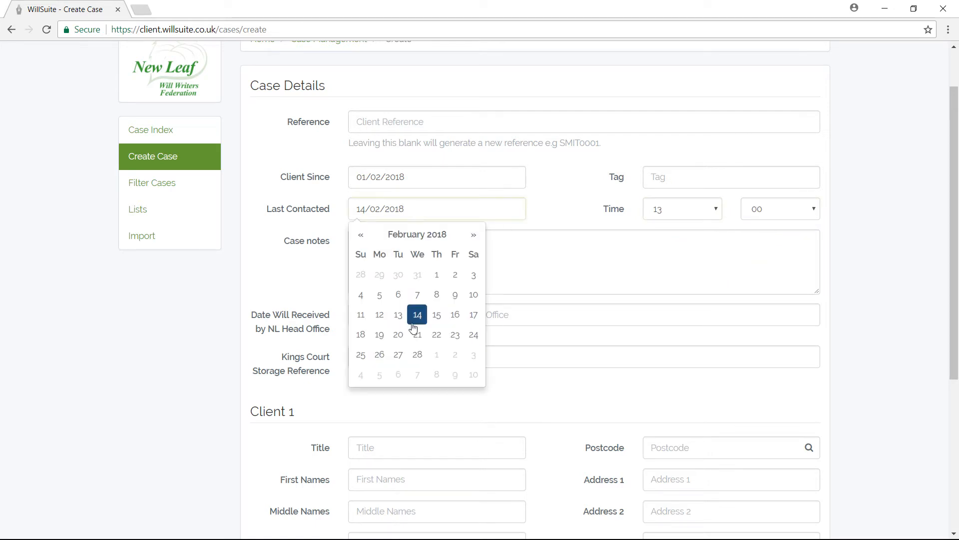
{"action": "left_click", "coordinate": [380, 314]}
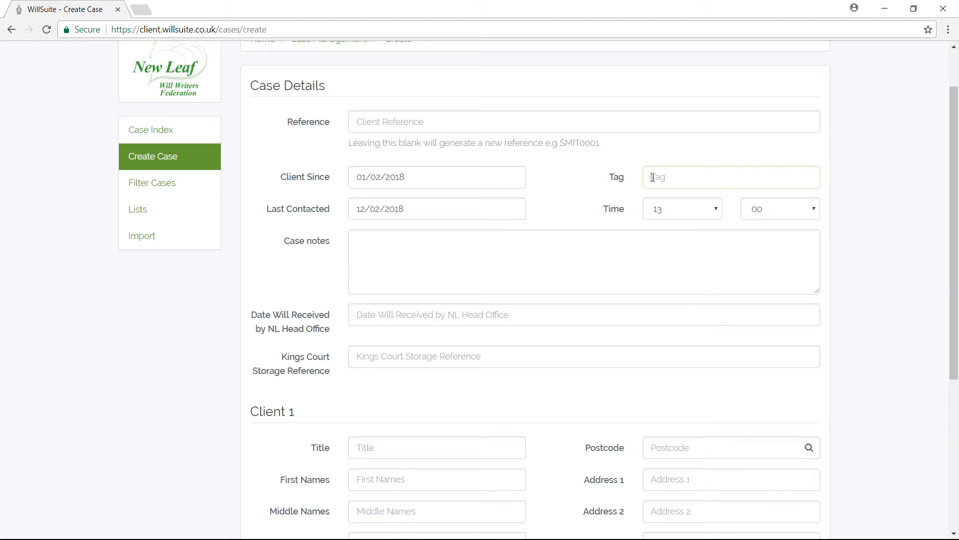
Tag the case 'ABC Accountants' and drag the Case notes box taller
{"action": "type", "text": "ABC Accountants"}
{"action": "left_click", "coordinate": [422, 247]}
{"action": "mouse_move", "coordinate": [819, 295]}
{"action": "left_mouse_down"}
{"action": "mouse_move", "coordinate": [821, 330]}
{"action": "mouse_move", "coordinate": [818, 297]}
{"action": "left_mouse_up"}
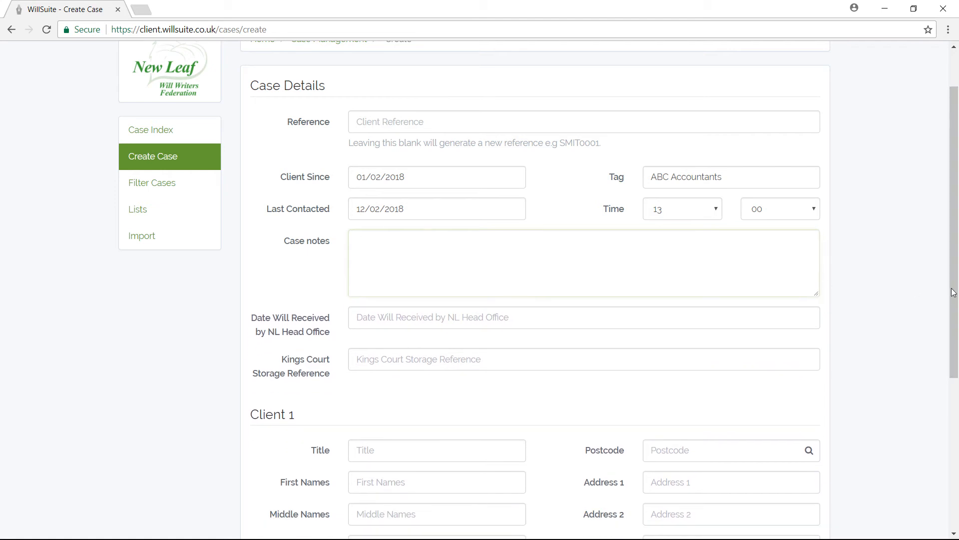
{"action": "left_click_drag", "start_coordinate": [957, 298], "coordinate": [955, 392]}
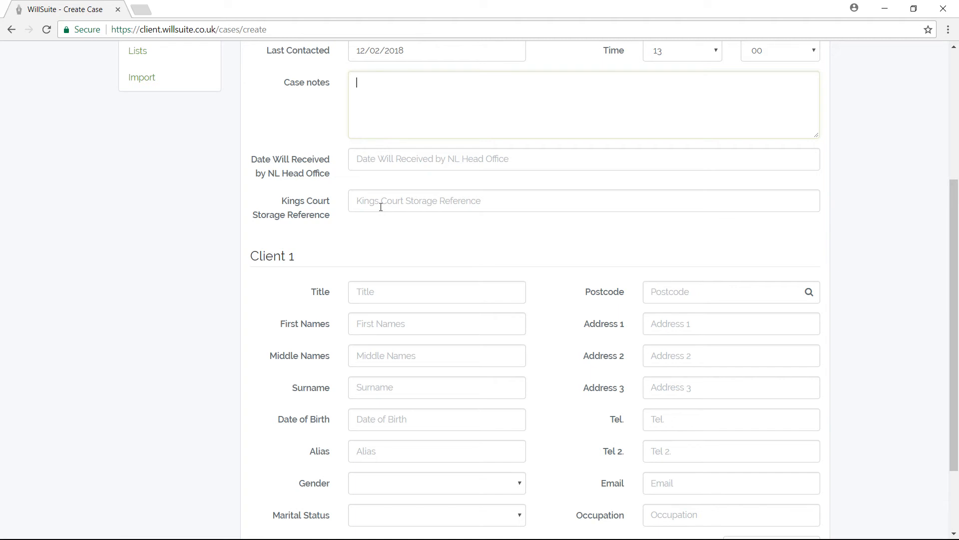
Set Date Will Received to 7 February 2018 and enter the Kings Court storage reference
{"action": "left_click", "coordinate": [425, 162]}
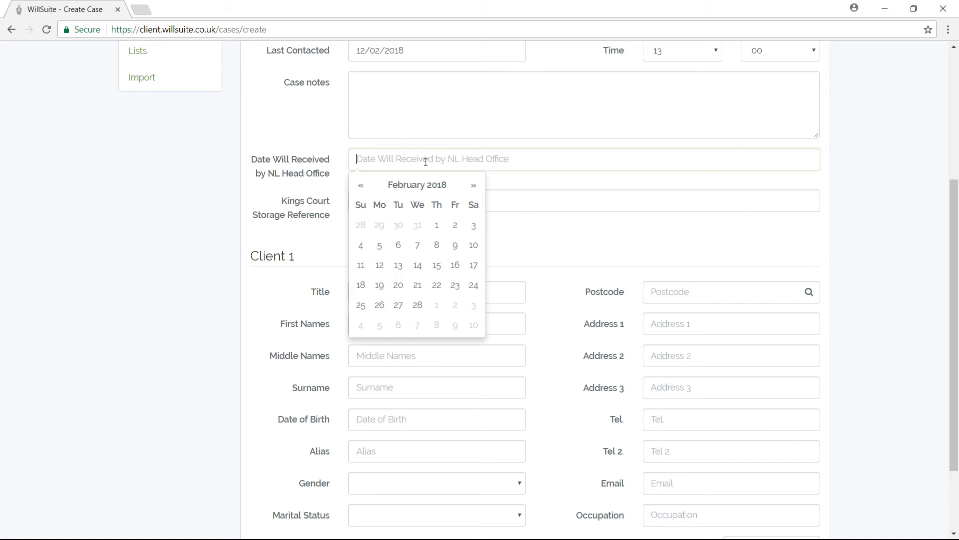
{"action": "left_click", "coordinate": [417, 245]}
{"action": "left_click", "coordinate": [398, 202]}
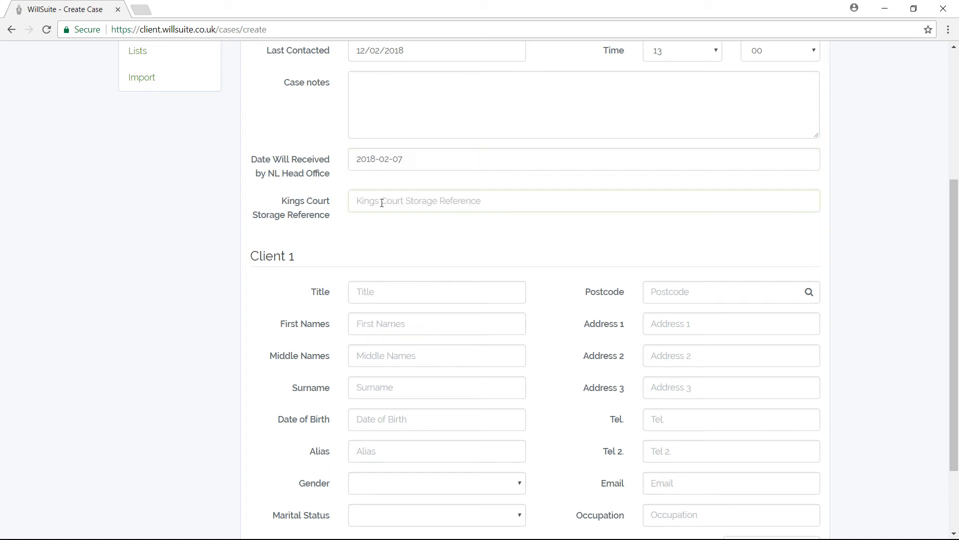
{"action": "type", "text": "123456789"}
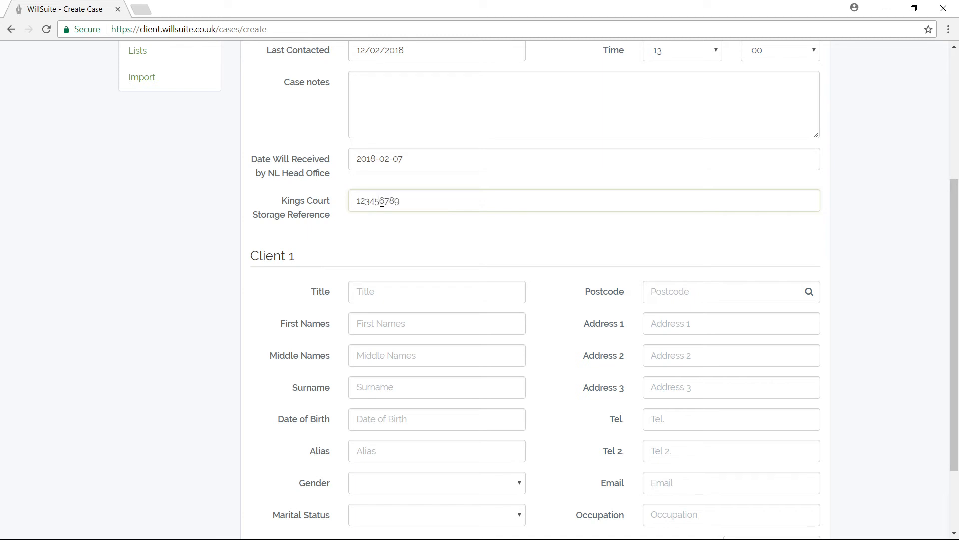
{"action": "type", "text": "0"}
{"action": "left_click_drag", "start_coordinate": [955, 270], "coordinate": [956, 328]}
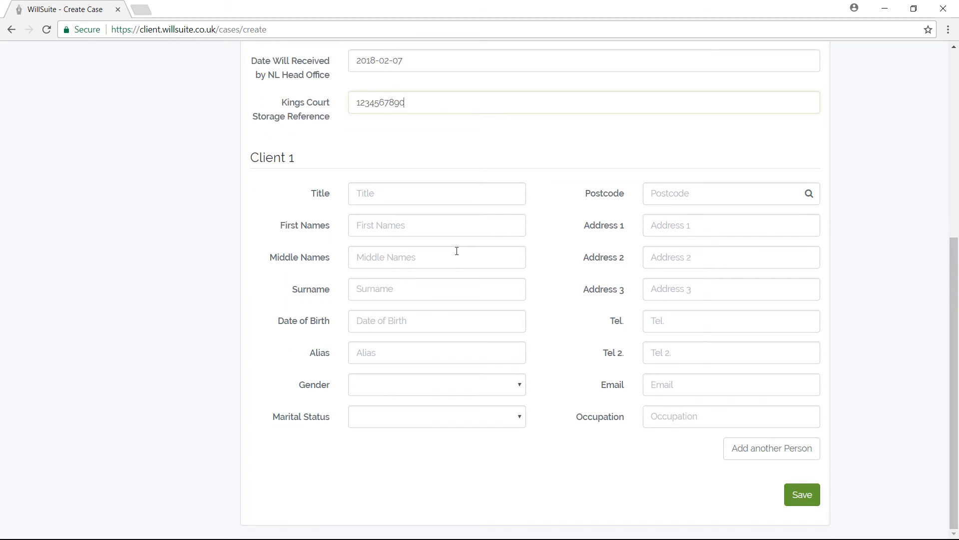
Enter the first client's title Mr, first name and surname
{"action": "left_click", "coordinate": [372, 194]}
{"action": "type", "text": "Mr"}
{"action": "key", "text": "Tab"}
{"action": "key", "text": "Tab"}
{"action": "key", "text": "Tab"}
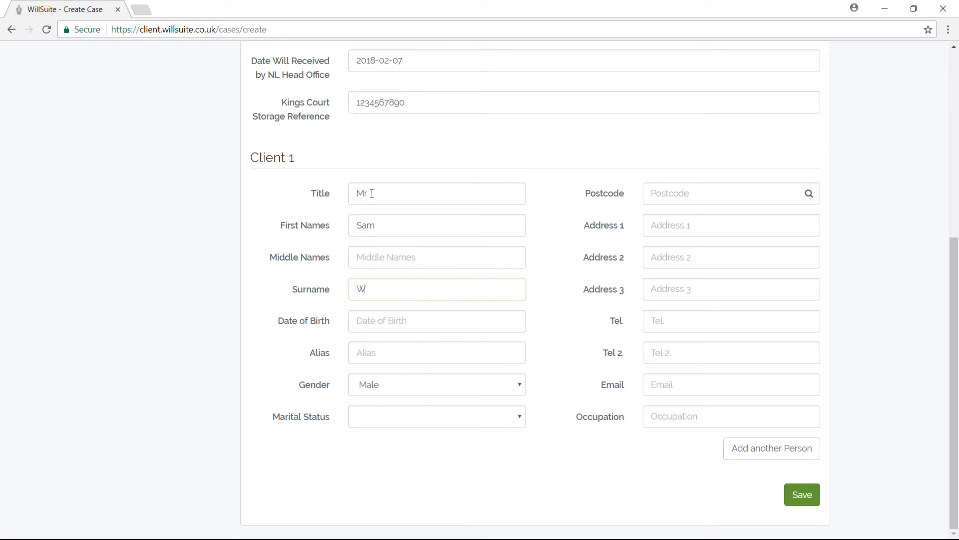
{"action": "left_click", "coordinate": [405, 327]}
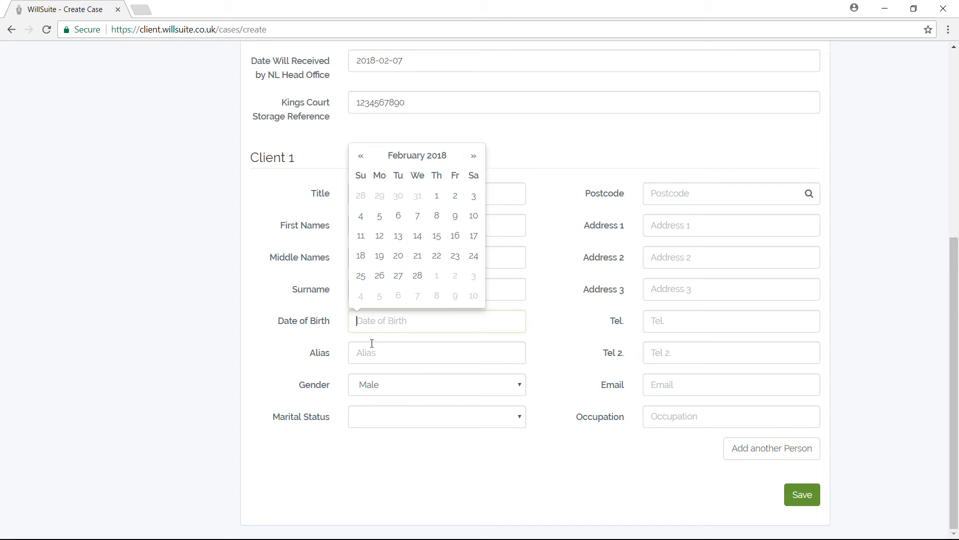
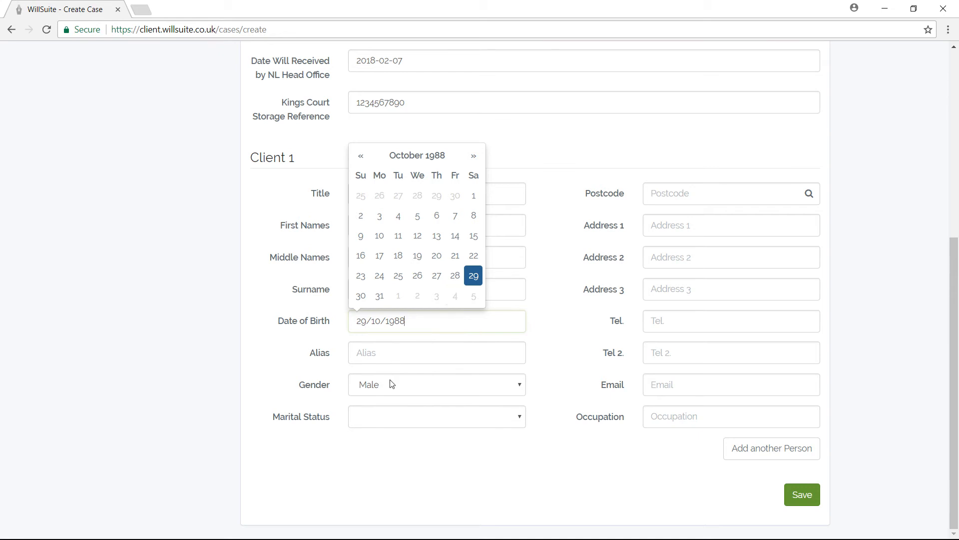
{"action": "left_click", "coordinate": [298, 369]}
{"action": "left_click", "coordinate": [364, 423]}
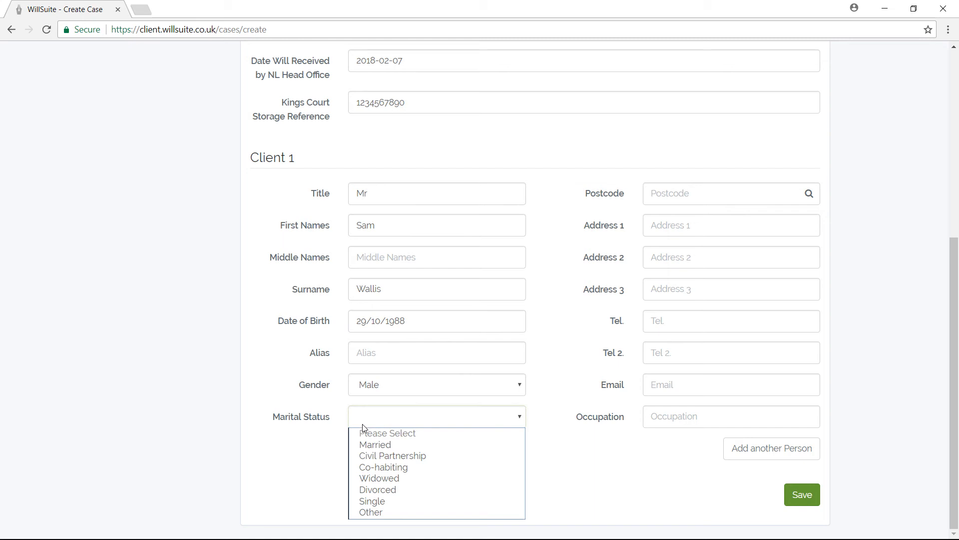
{"action": "left_click", "coordinate": [379, 445]}
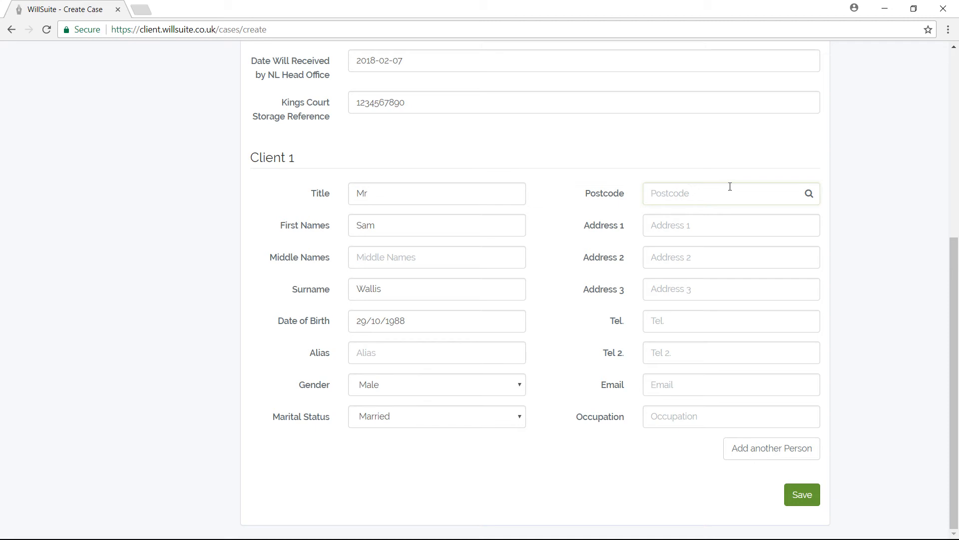
Enter the first client's postcode and pick the matching address to fill Address 1–3
{"action": "type", "text": "SS1 1JE"}
{"action": "left_click", "coordinate": [813, 216]}
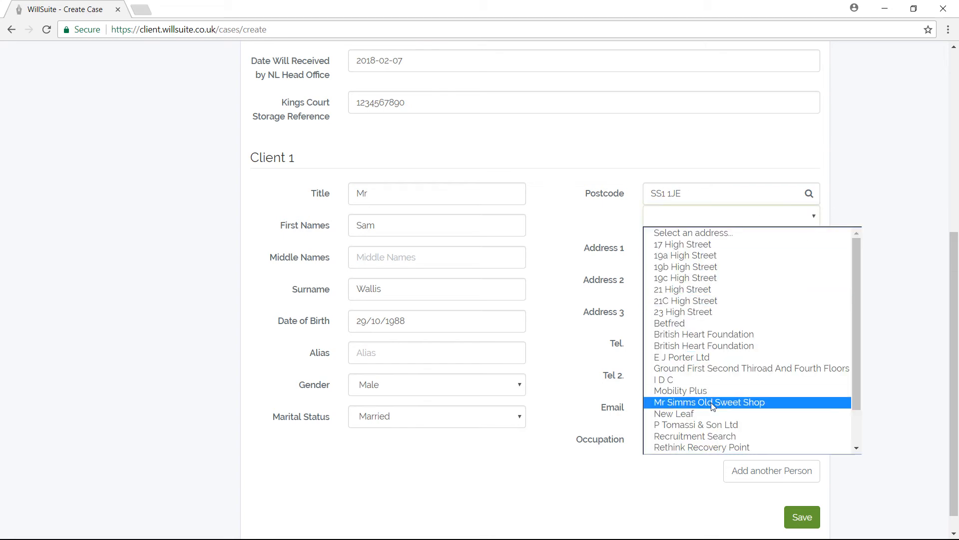
{"action": "left_click", "coordinate": [692, 412]}
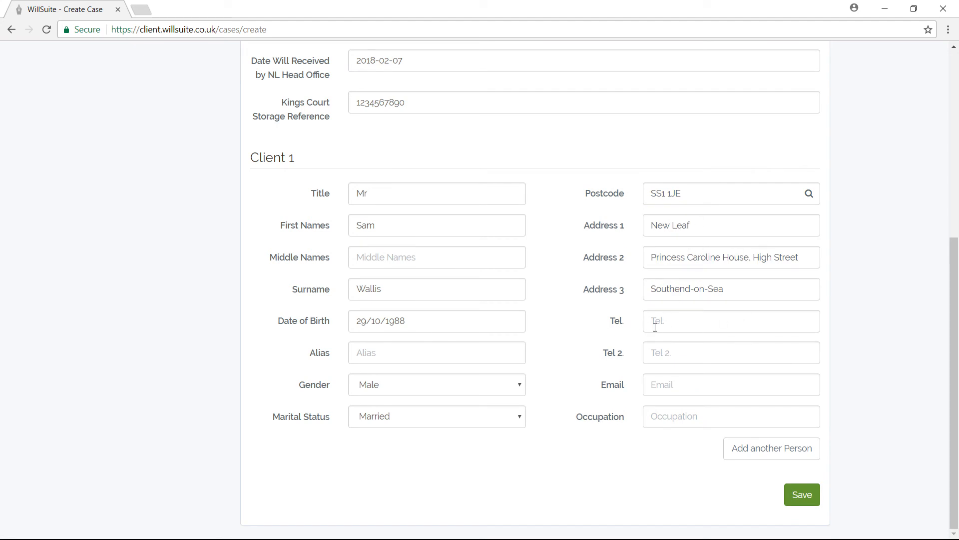
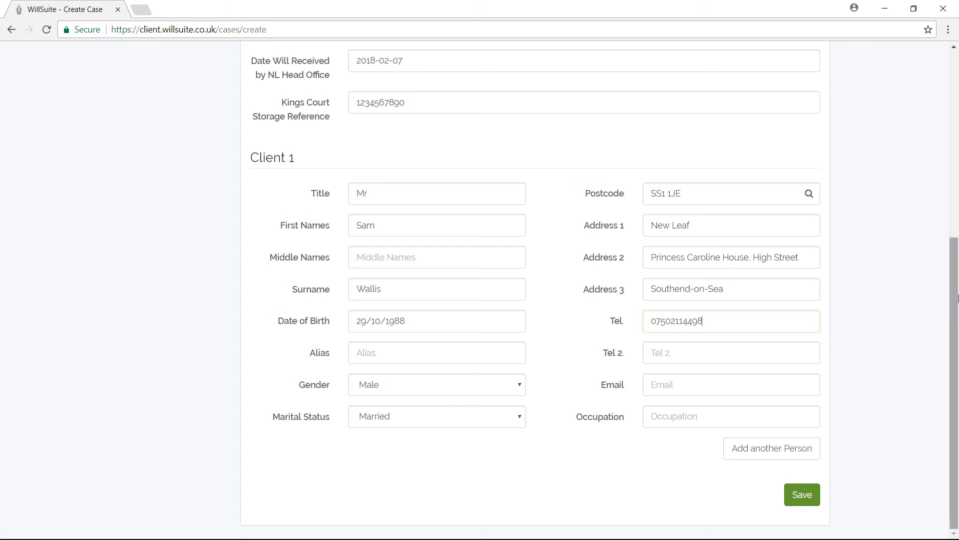
Enter the first client's mobile number and e-mail address
{"action": "left_click", "coordinate": [696, 380]}
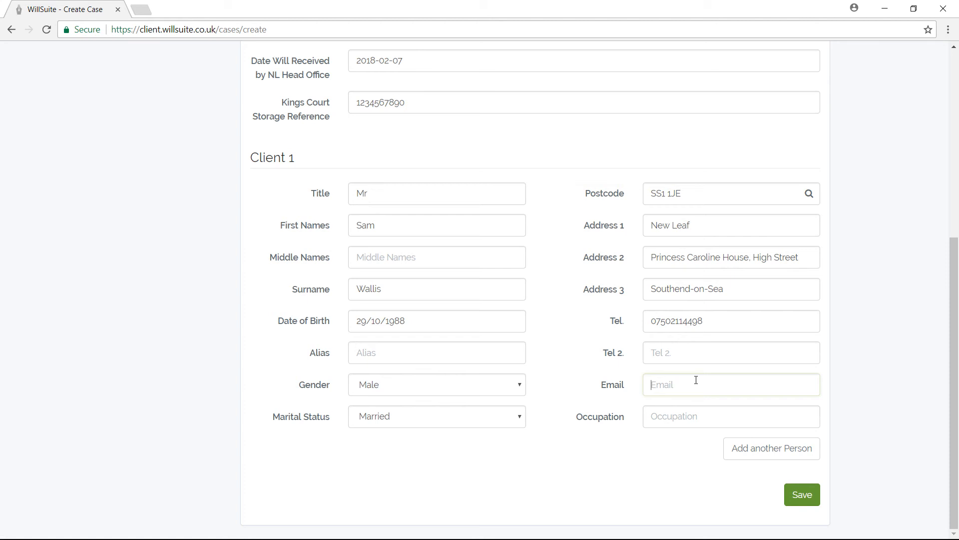
{"action": "key", "text": "Left"}
{"action": "key", "text": "Left"}
{"action": "key", "text": "Right"}
{"action": "key", "text": "Right"}
Set the first client's occupation to Webinar Recorder
{"action": "left_click", "coordinate": [693, 415]}
{"action": "type", "text": "We"}
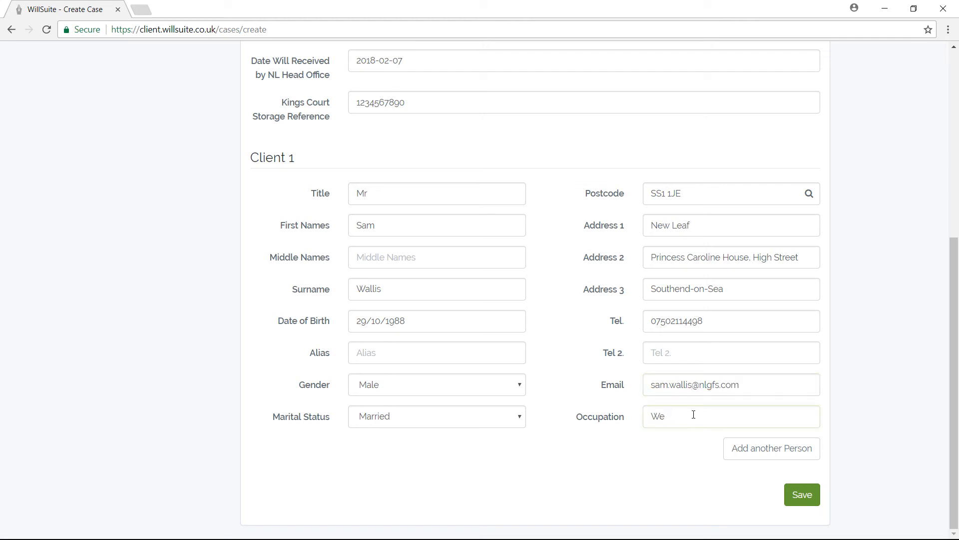
{"action": "type", "text": "binar Recdo"}
{"action": "key", "text": "BackSpace"}
{"action": "type", "text": "order"}
Add a second person and mark them as the first client's partner
{"action": "left_click", "coordinate": [777, 452]}
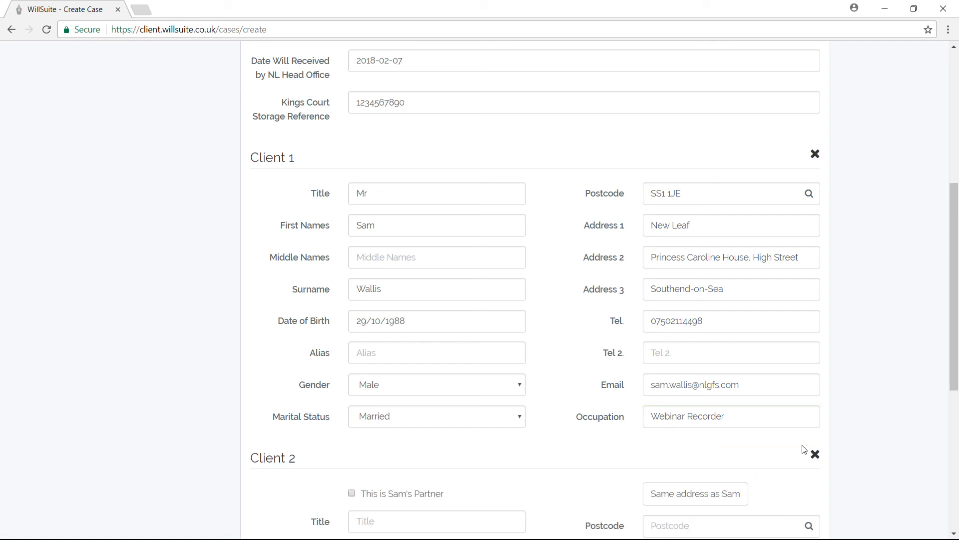
{"action": "left_click_drag", "start_coordinate": [954, 392], "coordinate": [955, 515]}
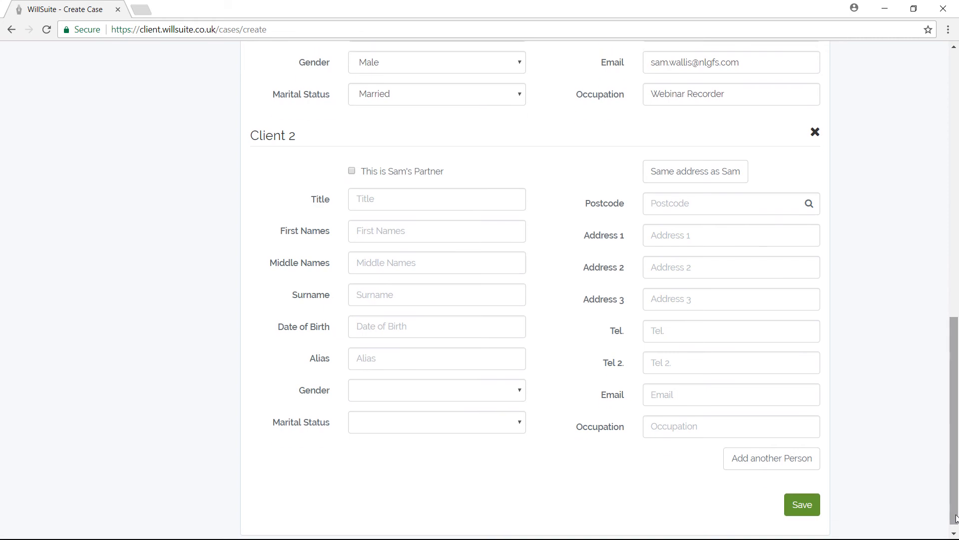
{"action": "left_click", "coordinate": [352, 171]}
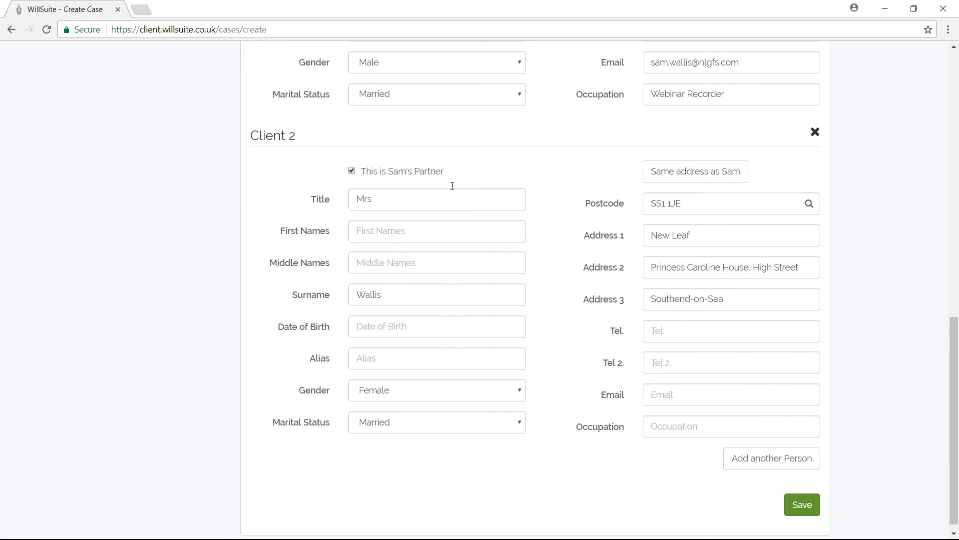
{"action": "left_click", "coordinate": [374, 228]}
{"action": "type", "text": "Natasha"}
{"action": "left_click", "coordinate": [435, 323]}
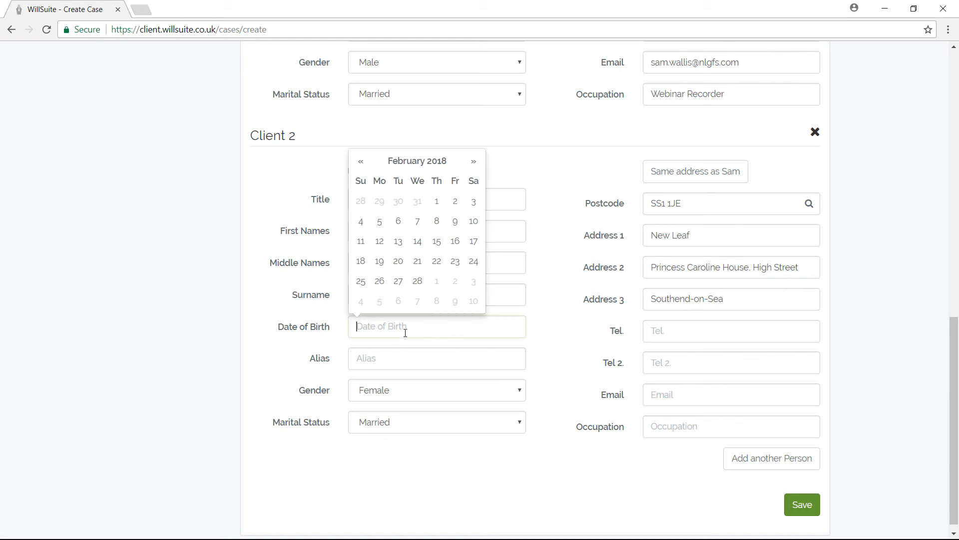
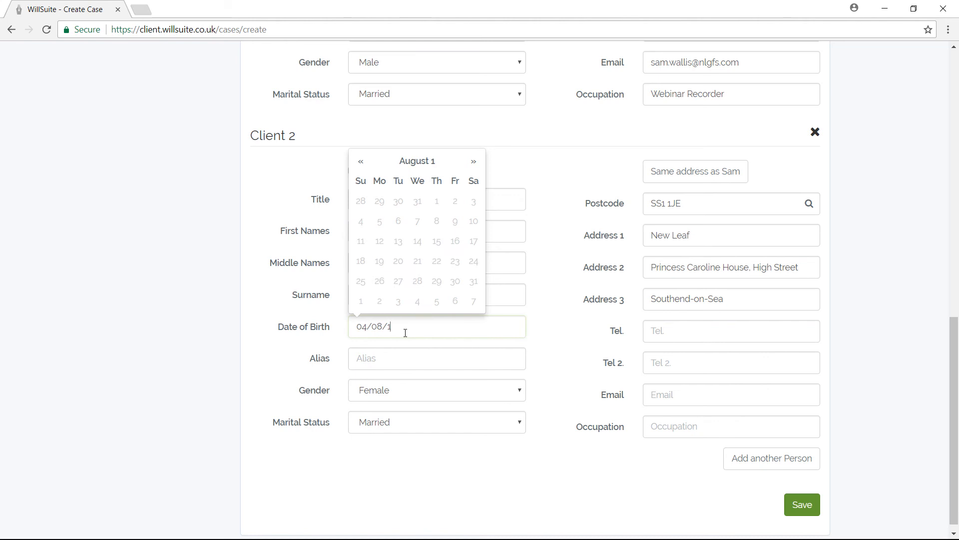
{"action": "left_click", "coordinate": [319, 355]}
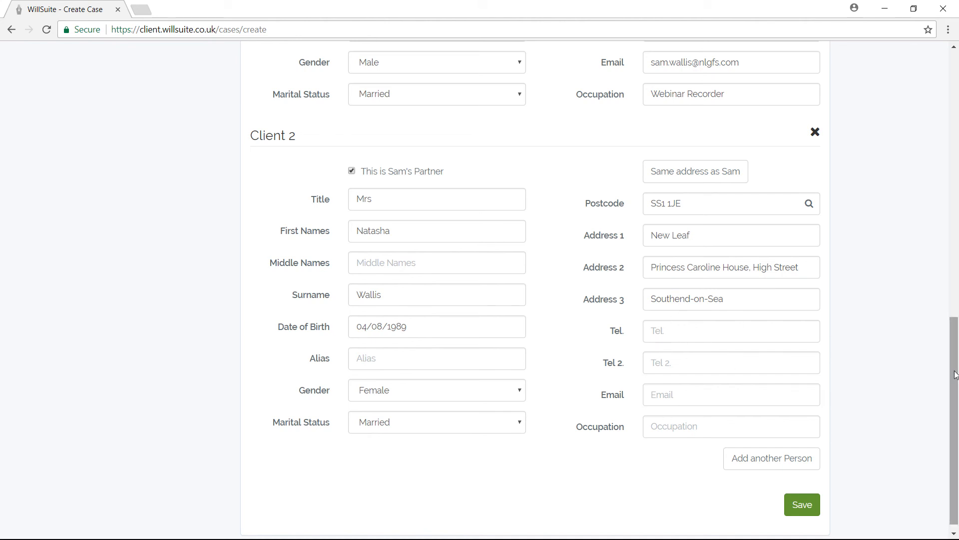
{"action": "left_click_drag", "start_coordinate": [955, 375], "coordinate": [955, 500]}
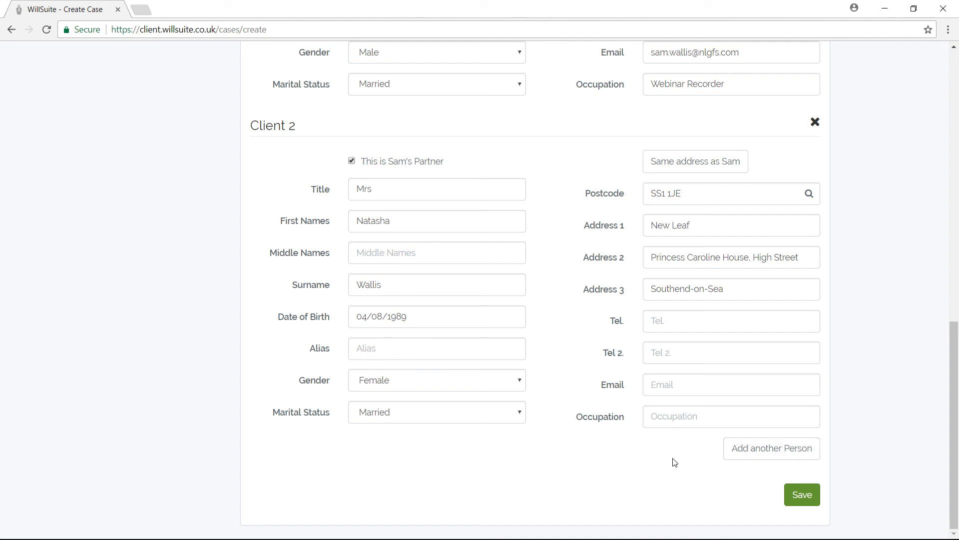
Save the case and scroll the Case Overview down to the contact buttons
{"action": "left_click", "coordinate": [803, 494]}
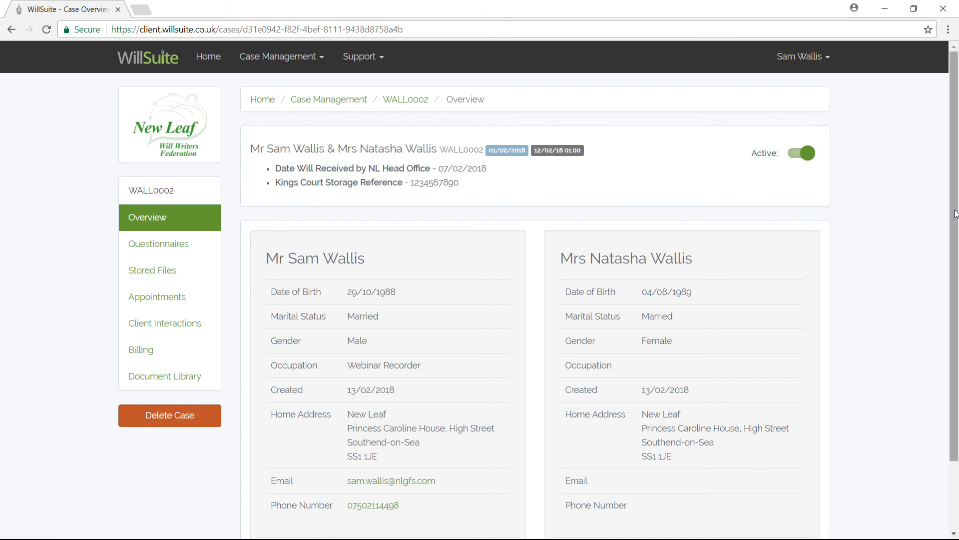
{"action": "left_click_drag", "start_coordinate": [956, 214], "coordinate": [957, 299]}
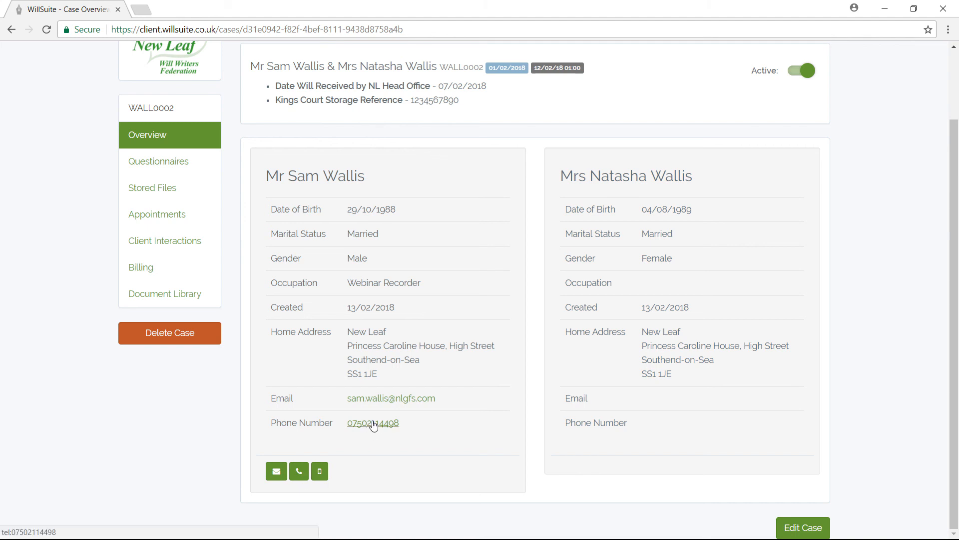
Send the first client's mobile a greeting plus 'This is a test. Thanks' as an SMS
{"action": "left_click", "coordinate": [321, 472]}
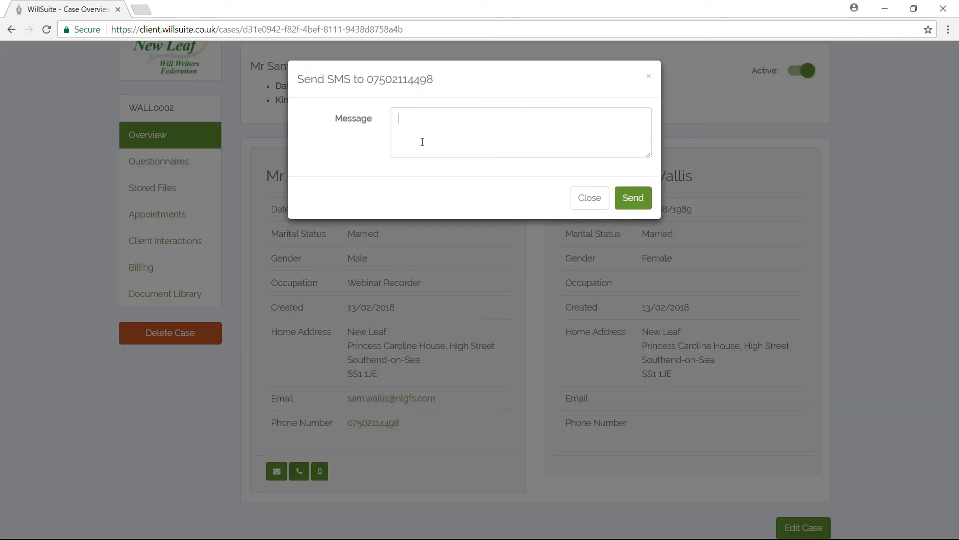
{"action": "type", "text": "Hi Sam This test"}
{"action": "key", "text": "BackSpace"}
{"action": "key", "text": "BackSpace"}
{"action": "key", "text": "BackSpace"}
{"action": "key", "text": "BackSpace"}
{"action": "type", "text": "is a test."}
{"action": "key", "text": "Return"}
{"action": "key", "text": "Return"}
{"action": "type", "text": "Thr"}
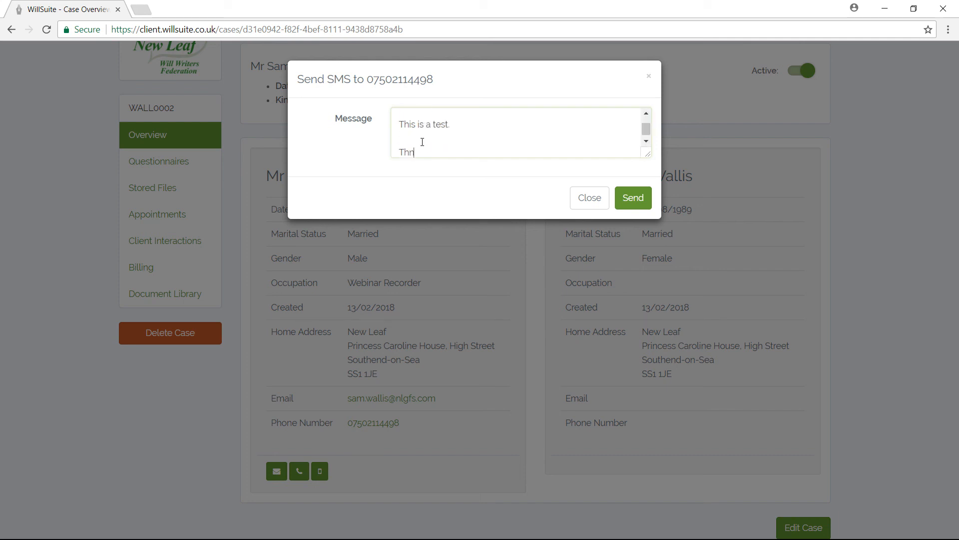
{"action": "key", "text": "BackSpace"}
{"action": "type", "text": "anks"}
{"action": "left_click", "coordinate": [633, 200]}
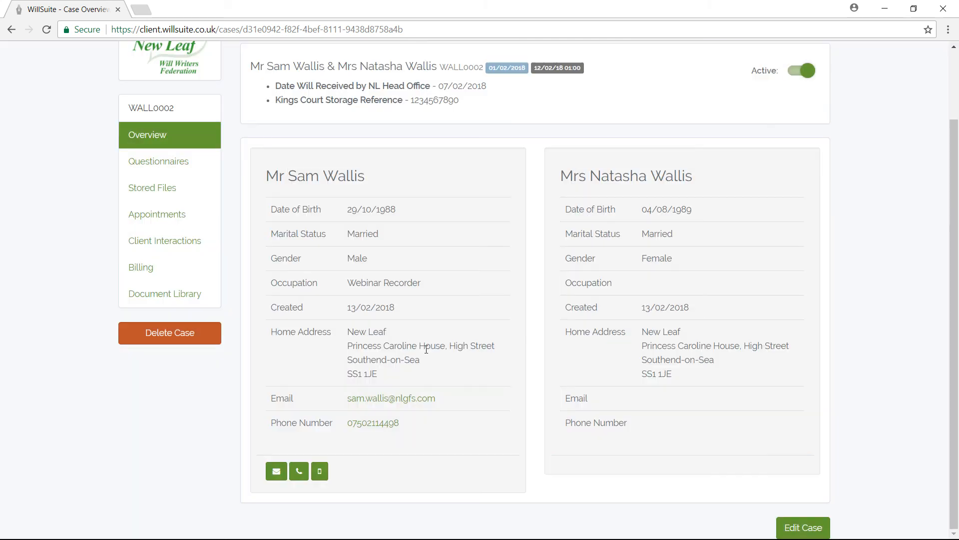